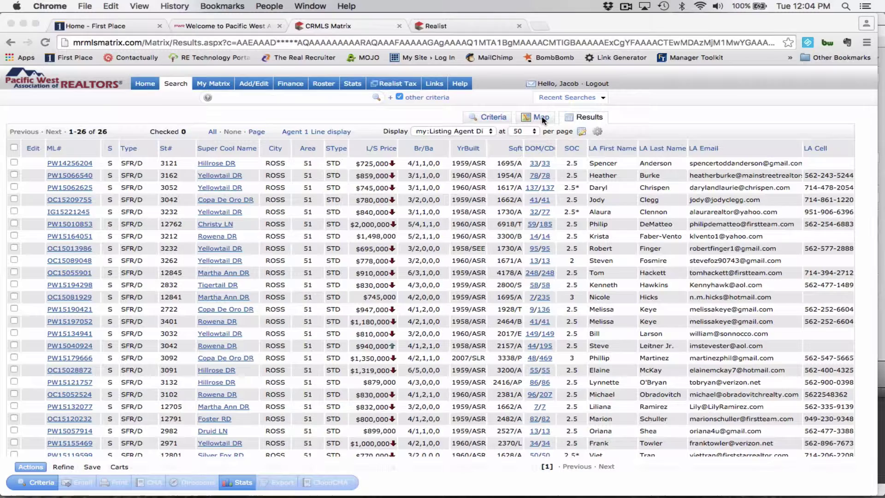
View the closed-sale listings on the map, then return to the listings table
click(542, 118)
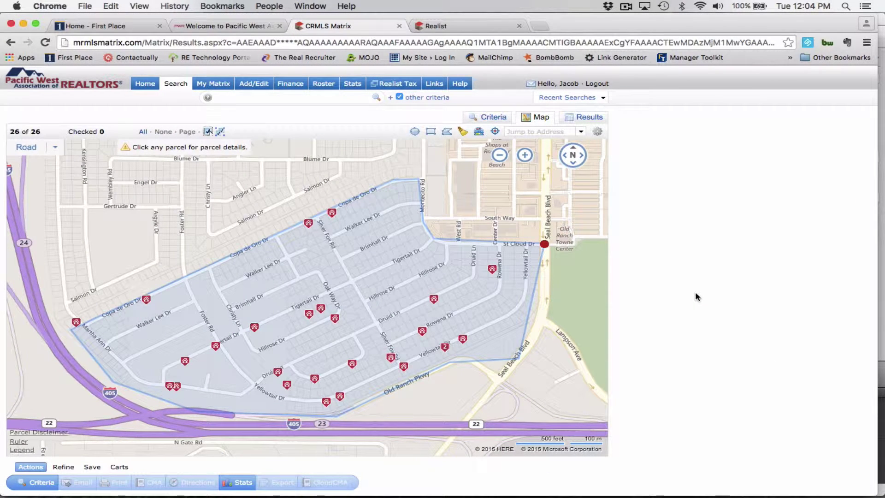
scroll(696, 296, down, 1)
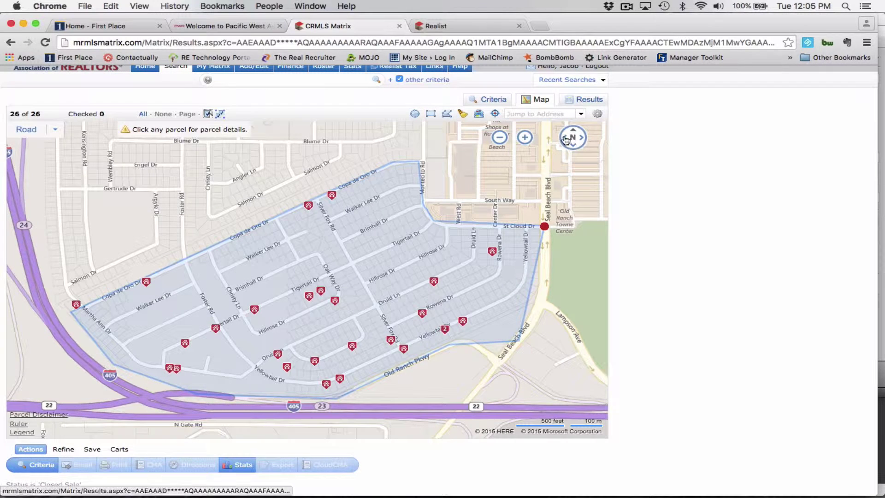
click(586, 100)
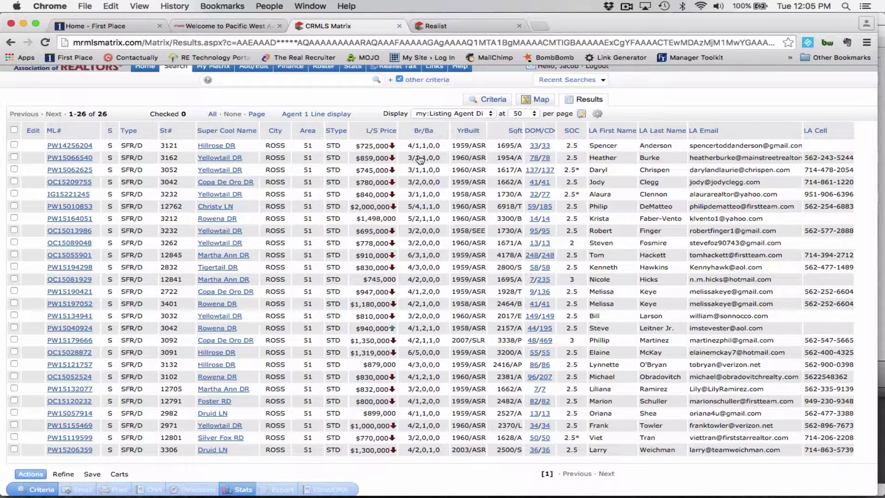
Check all 26 closed-sale listings in the results table
scroll(419, 159, down, 2)
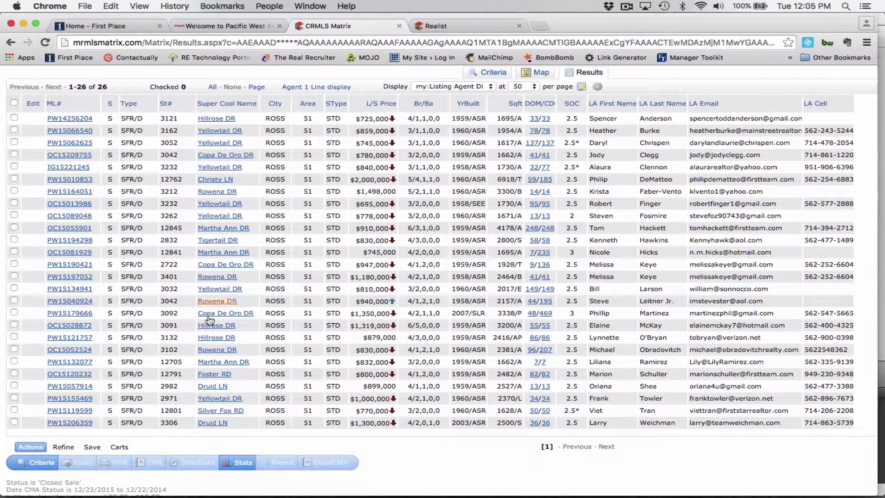
scroll(143, 341, up, 3)
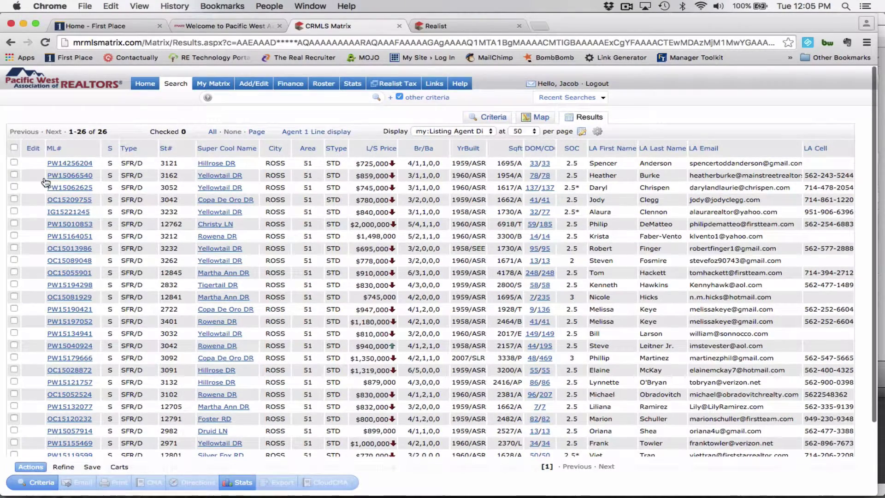
click(212, 132)
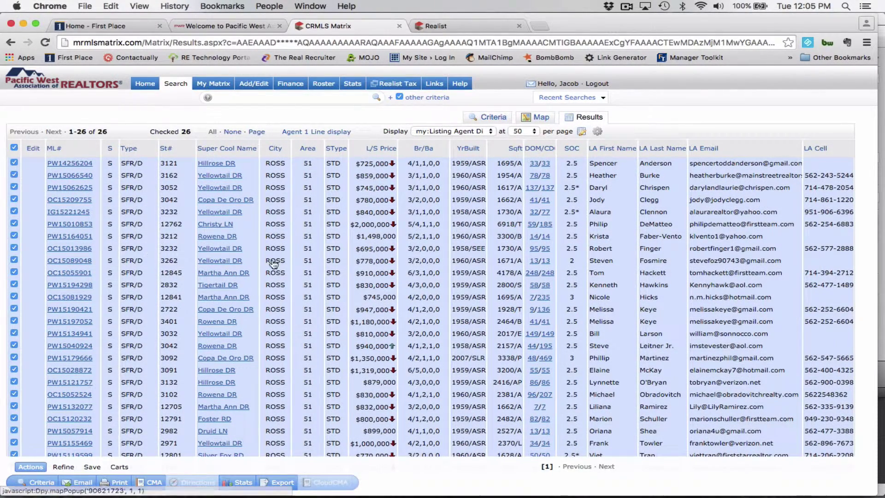
scroll(354, 216, down, 3)
scroll(355, 217, down, 1)
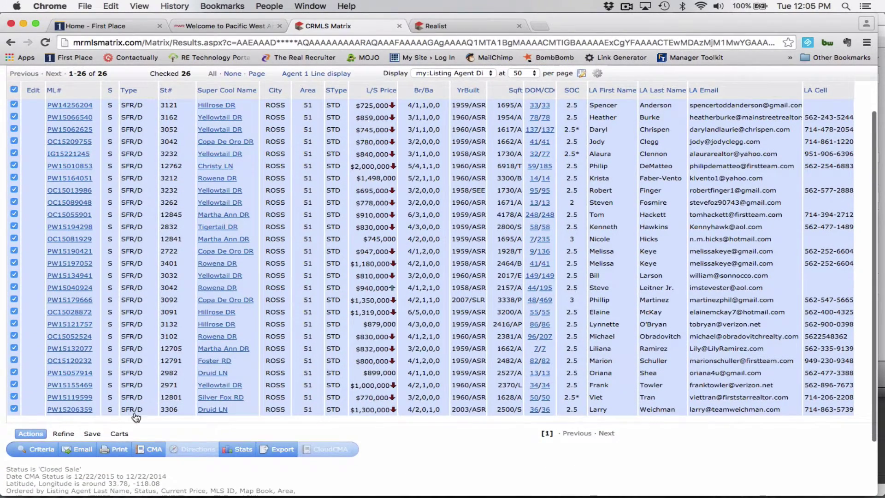
Print the 26 checked listings as a Quick CMA report to PDF
click(118, 449)
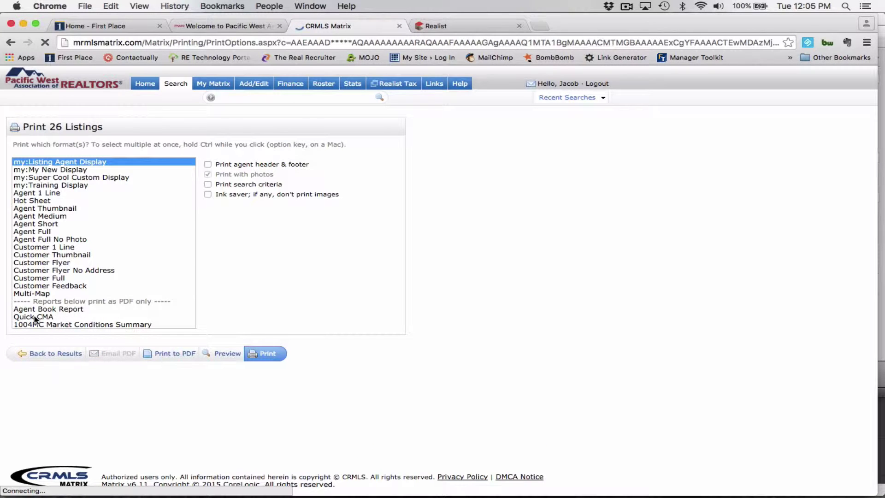
click(35, 317)
click(170, 353)
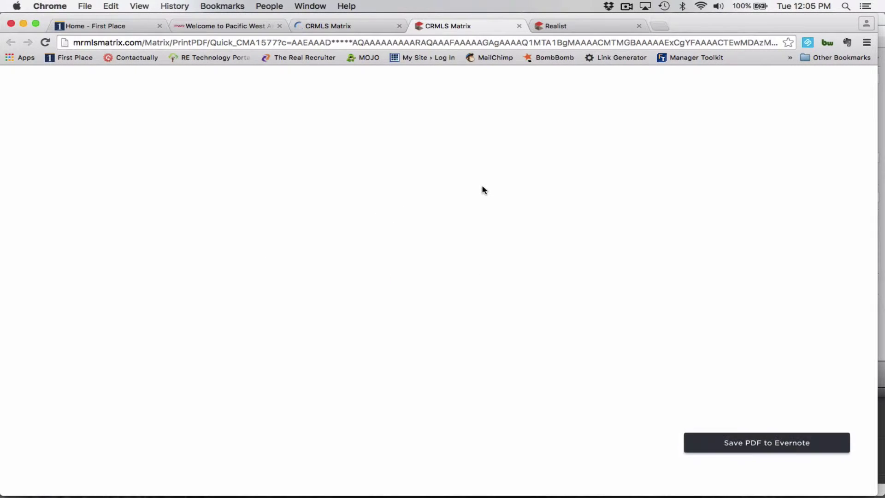
Scroll through the Residential Quick CMA PDF down to its totals and Criteria section
scroll(484, 188, down, 5)
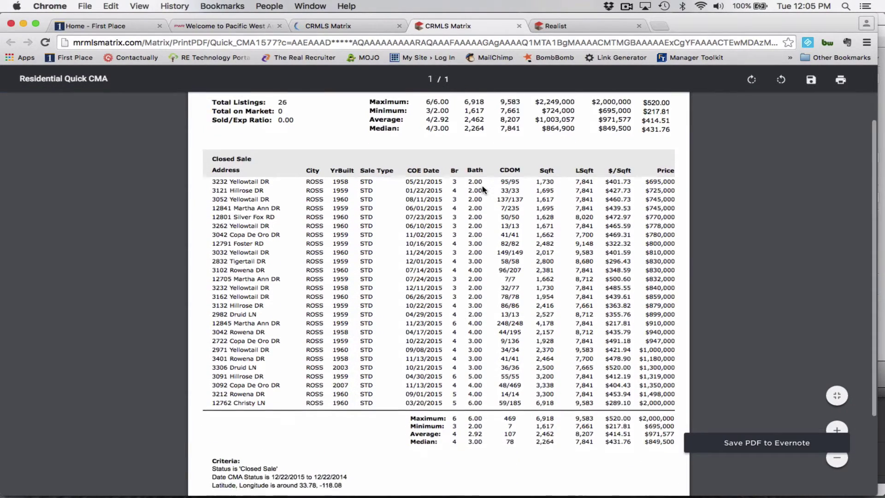
scroll(482, 189, up, 5)
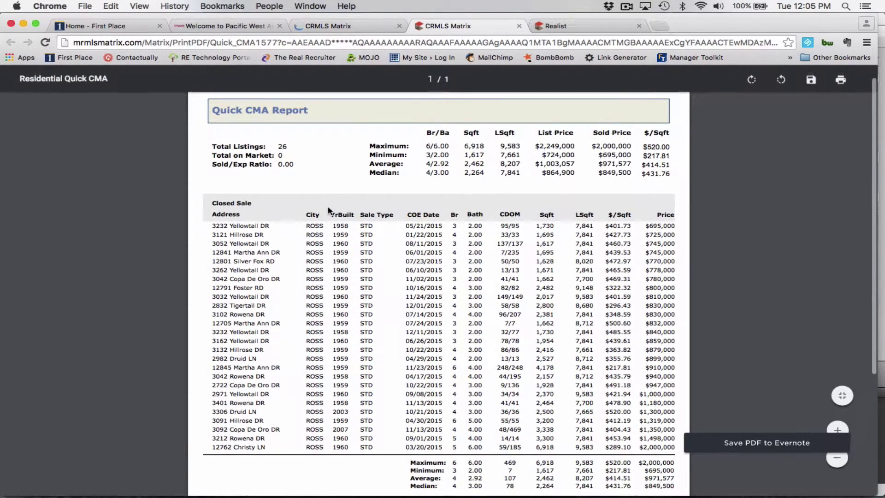
scroll(328, 207, down, 4)
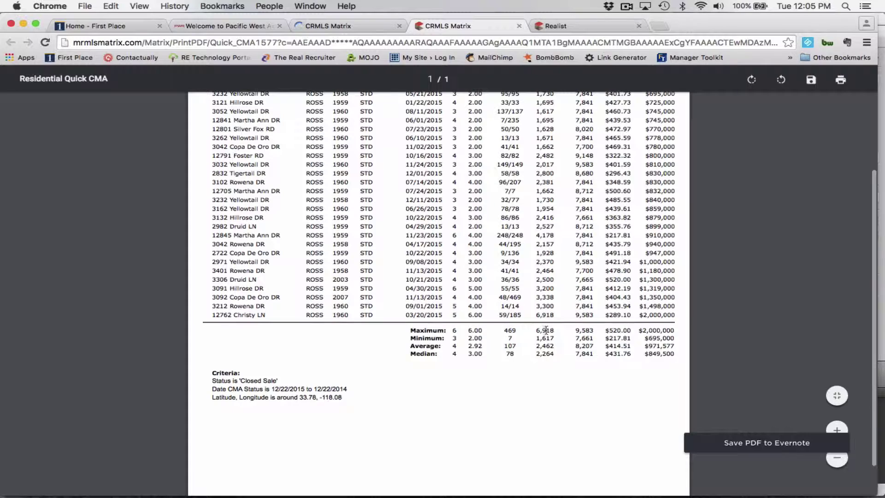
scroll(562, 334, up, 3)
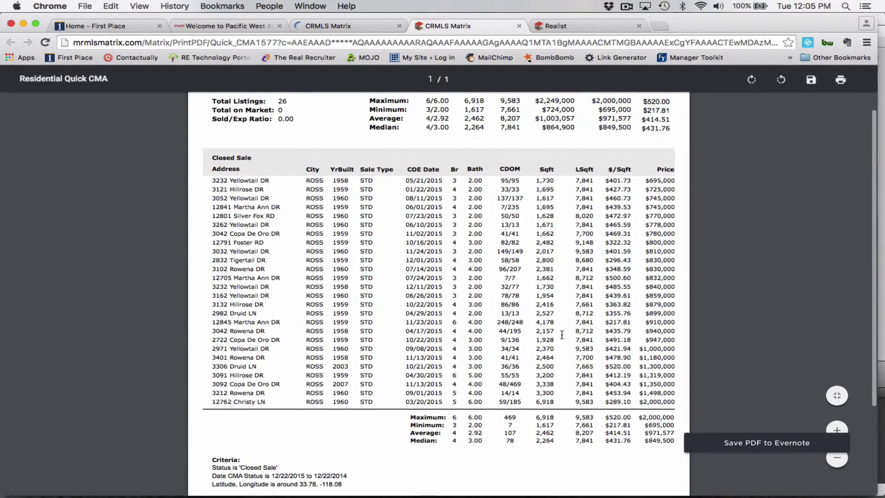
scroll(561, 334, down, 2)
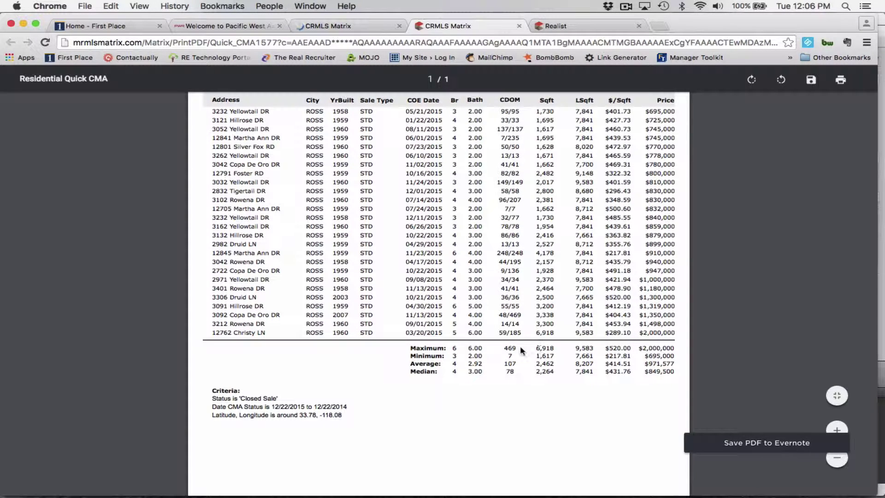
Highlight the totals: square footage 6,918/1,617 and sold prices $2,000,000, $971,577, $849,500
double_click(550, 348)
double_click(546, 355)
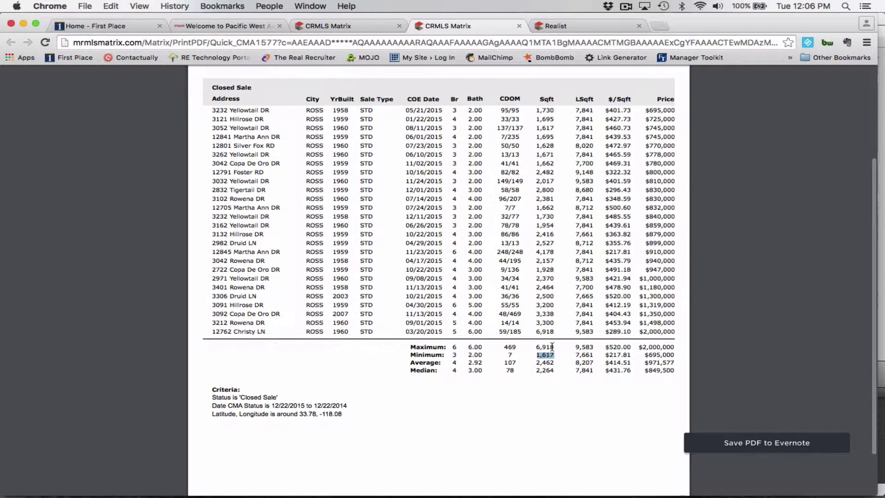
drag(638, 347, 671, 354)
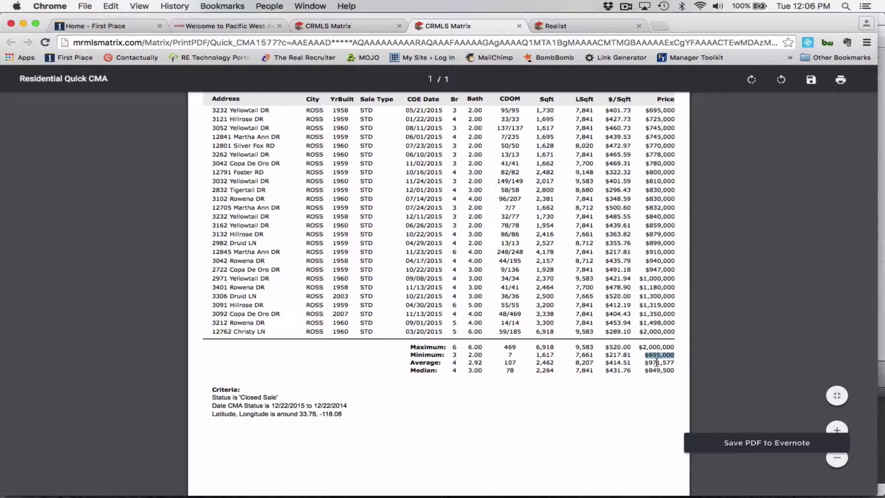
drag(644, 362, 688, 364)
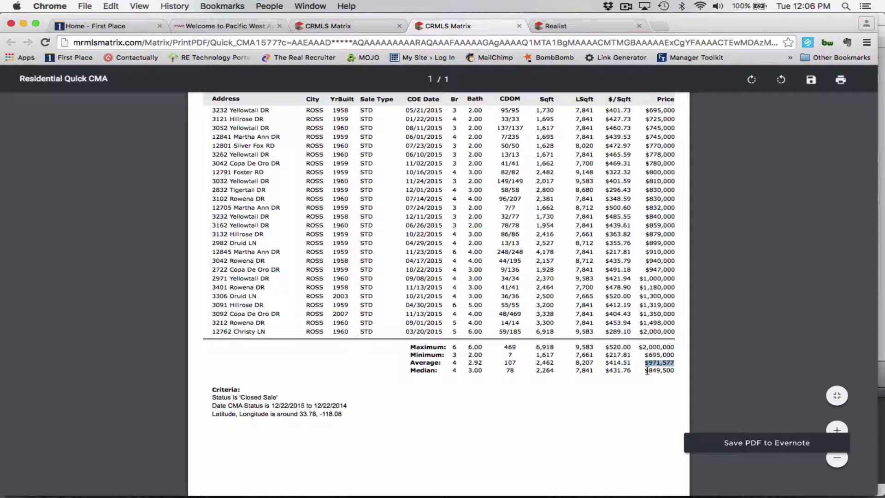
drag(646, 371, 678, 366)
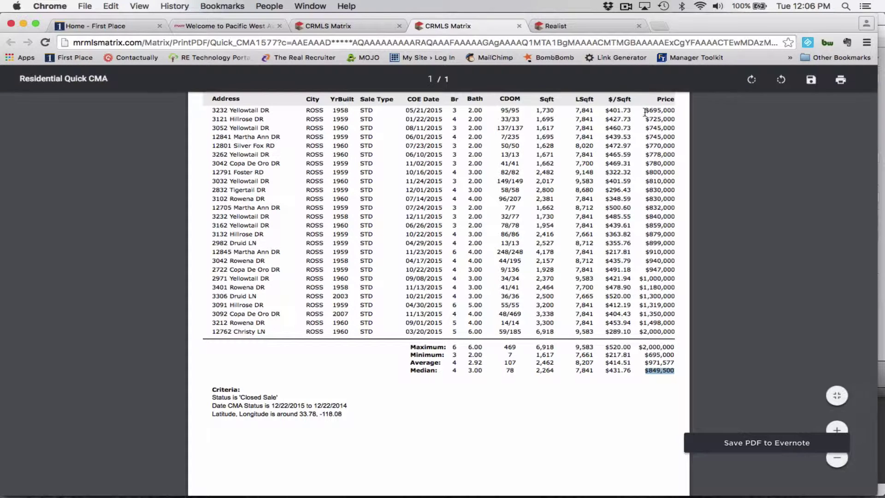
mouse_move(645, 110)
mouse_down()
mouse_move(656, 141)
mouse_move(646, 111)
mouse_move(649, 121)
mouse_up()
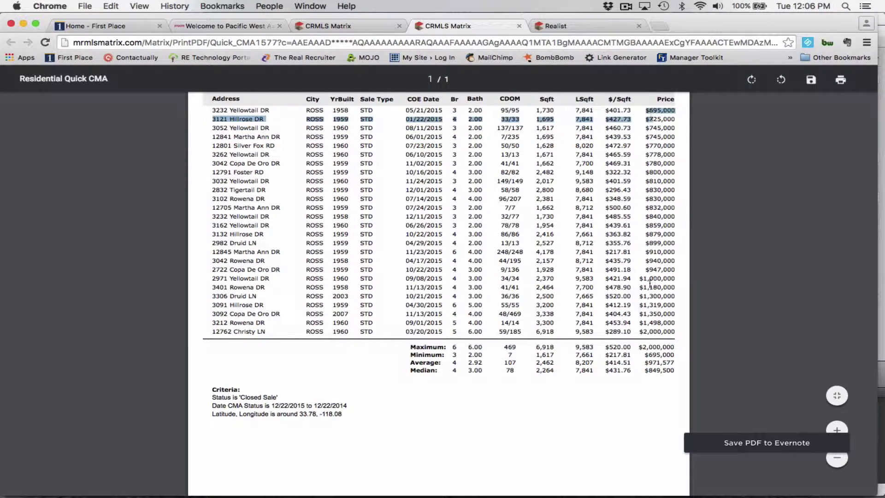
Re-highlight the $849,500 median sold price and scroll back to the report's top
click(654, 231)
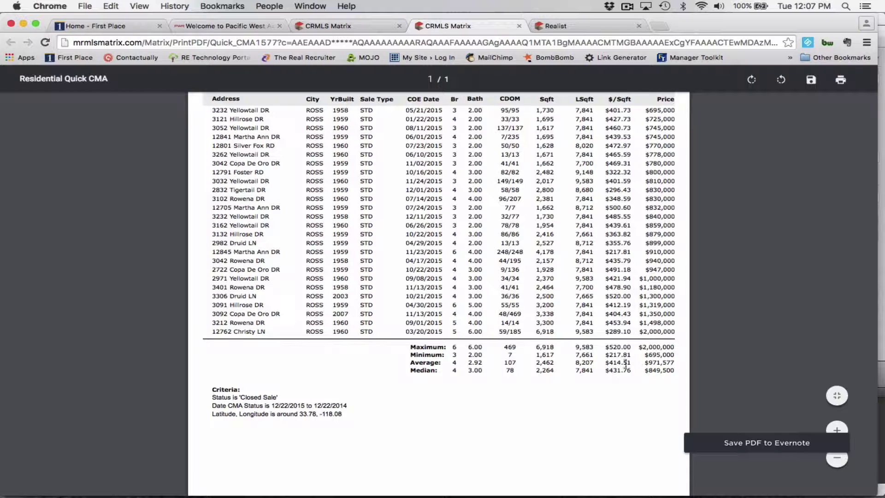
drag(645, 372, 675, 371)
scroll(518, 414, up, 5)
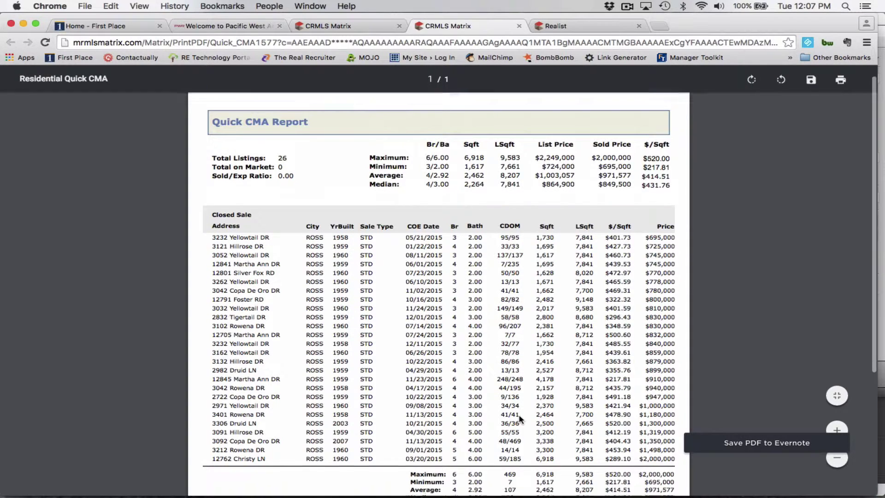
scroll(568, 438, down, 3)
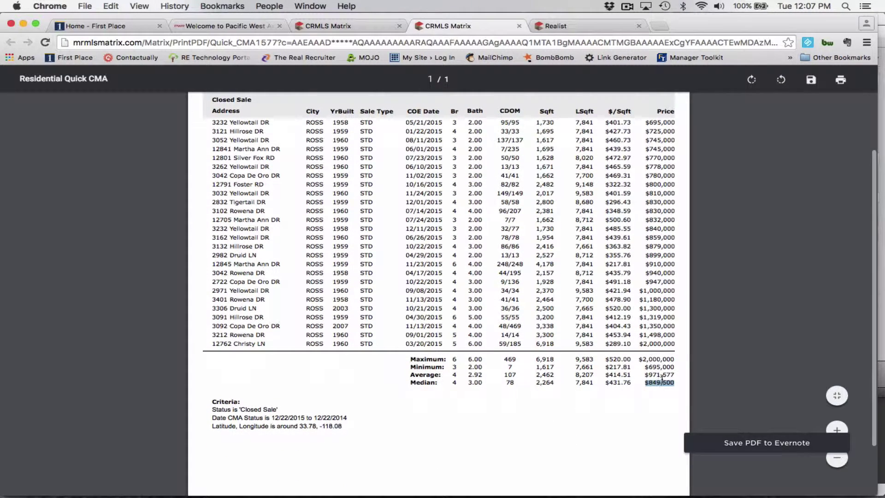
scroll(661, 379, up, 5)
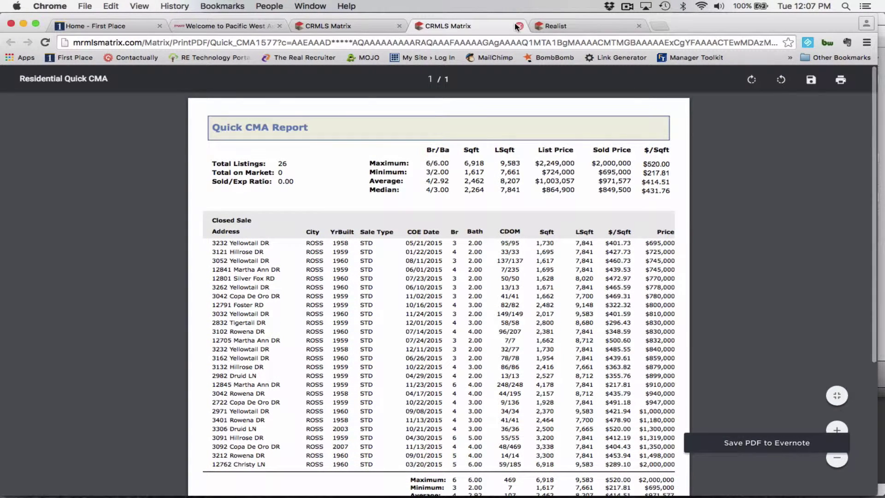
Close the Quick CMA report tab and go back to the 26 checked results
click(518, 26)
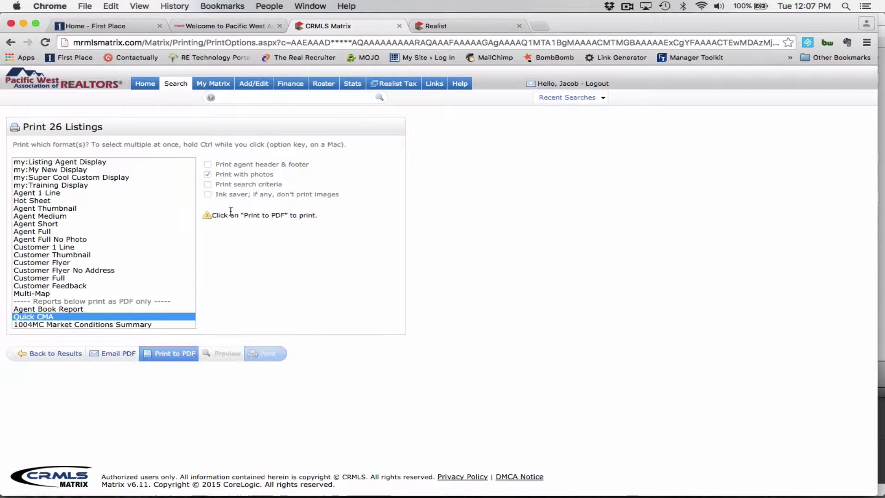
click(46, 356)
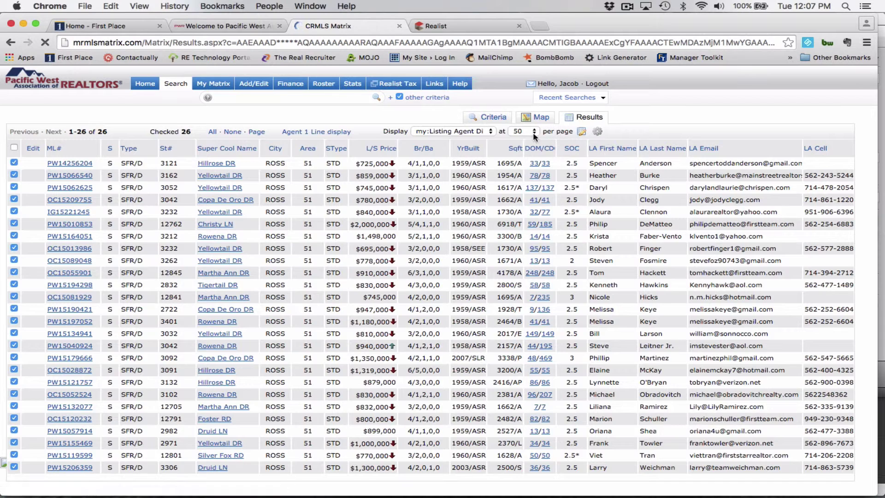
scroll(411, 169, down, 2)
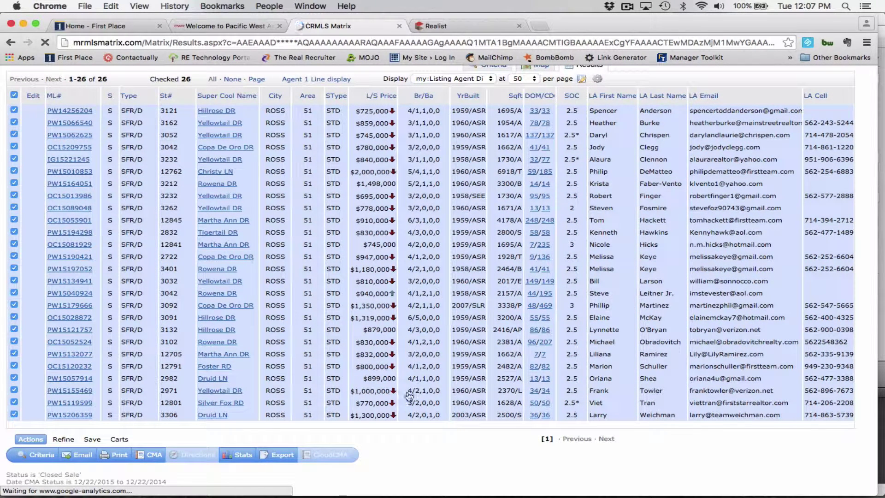
Add a 3-bedroom filter to the search criteria and show the 9 matching results
scroll(461, 207, up, 2)
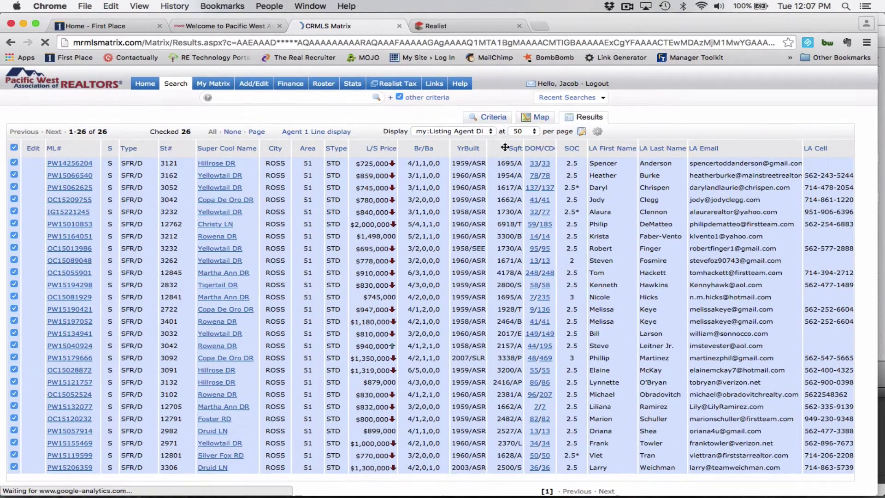
click(497, 119)
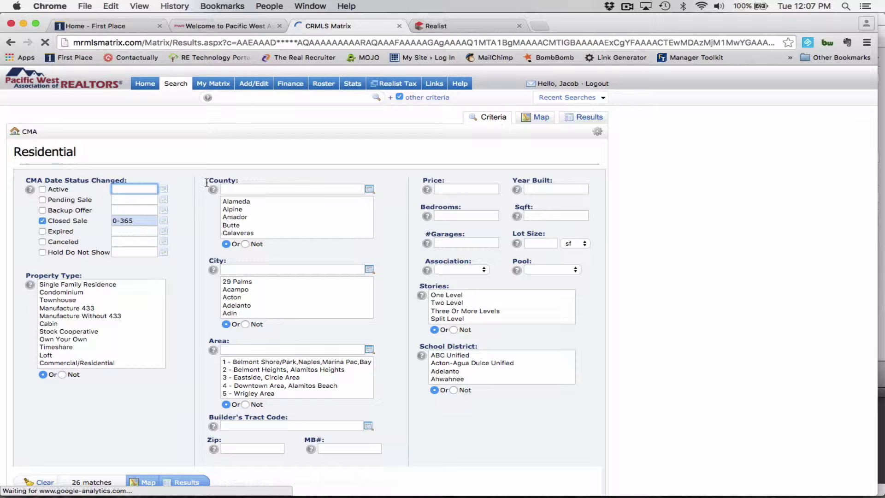
click(453, 214)
text(3)
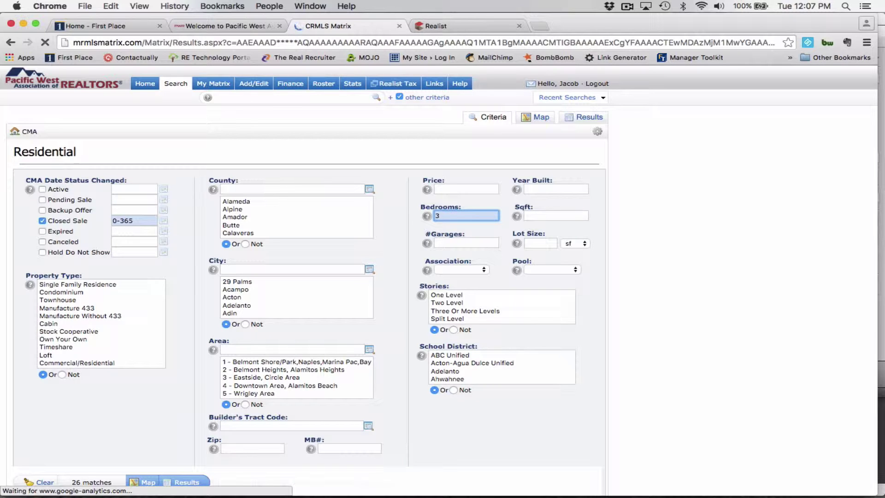
scroll(669, 216, down, 3)
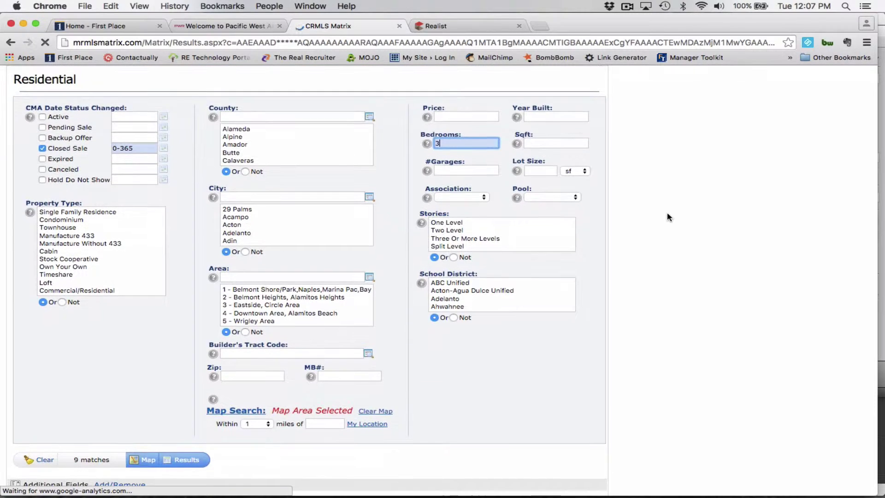
scroll(667, 212, up, 3)
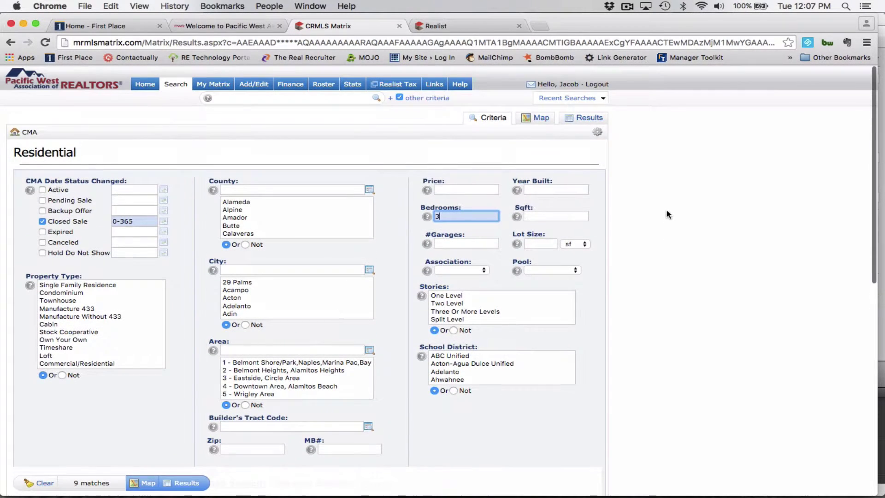
click(588, 117)
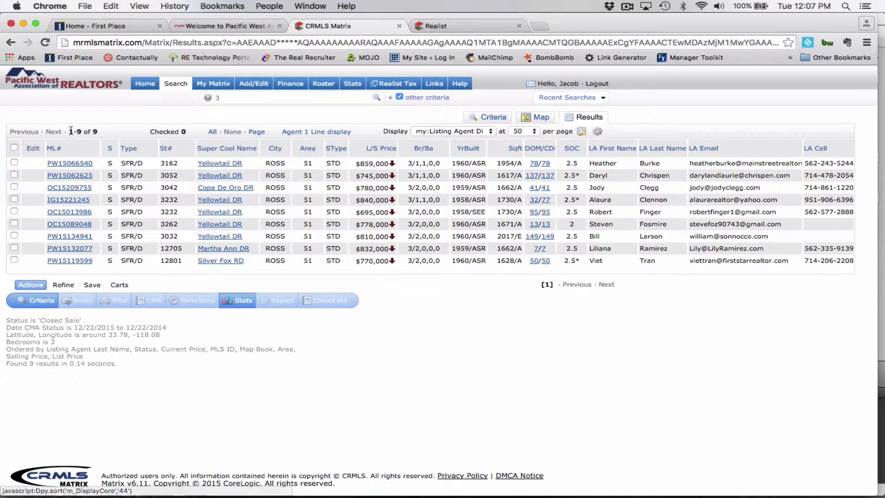
Check all 9 listings and print them as a Quick CMA PDF report
click(212, 132)
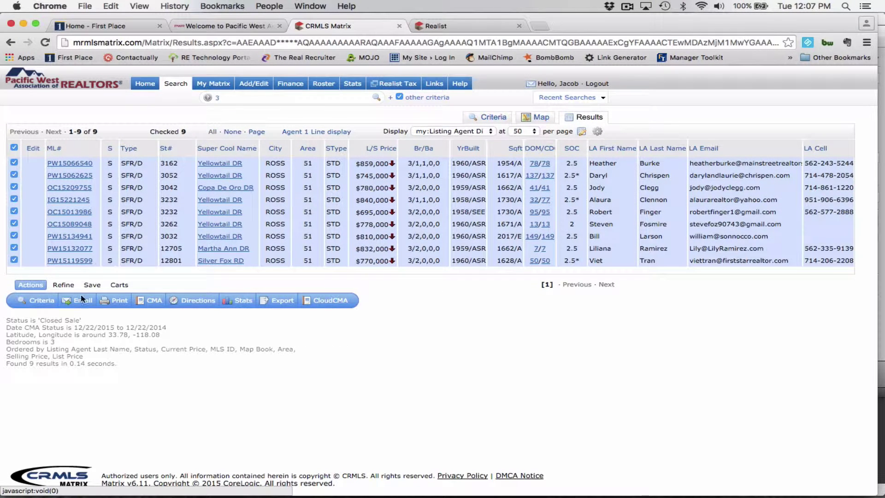
click(119, 302)
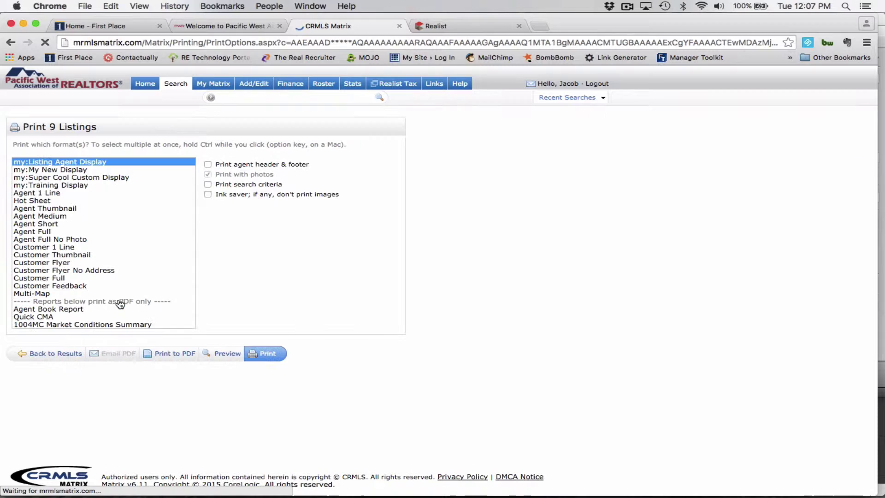
click(41, 317)
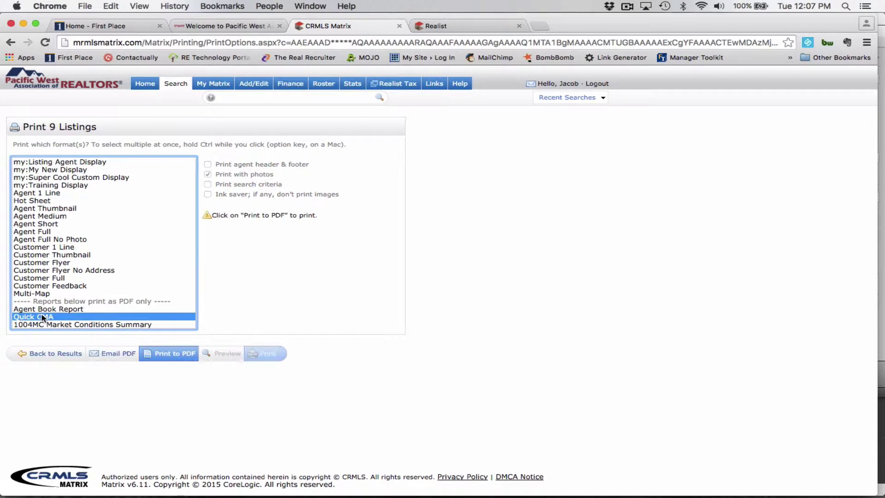
click(175, 353)
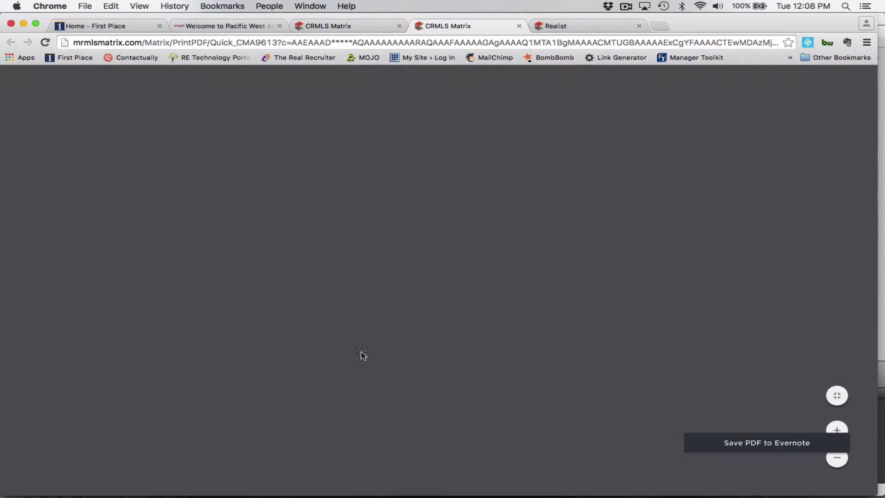
Highlight the 3-bedroom report's $789,889 average and $780,000 median sold prices
scroll(591, 302, down, 1)
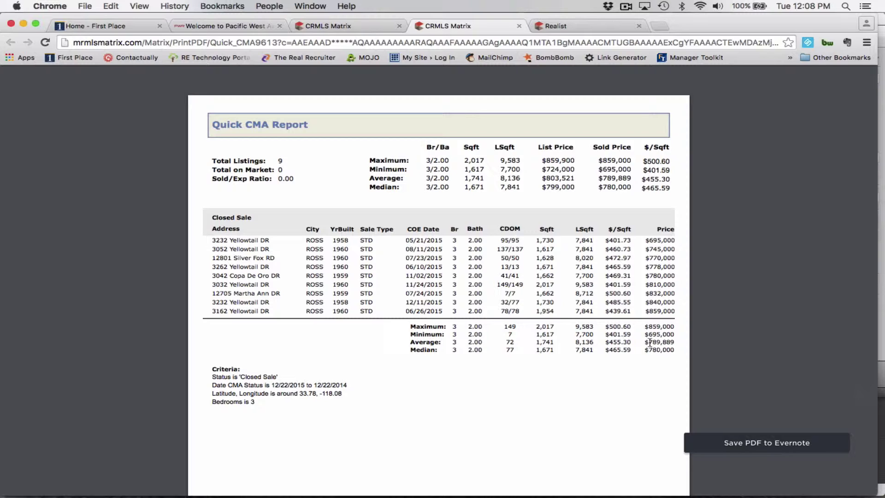
drag(647, 343, 684, 341)
drag(650, 349, 687, 351)
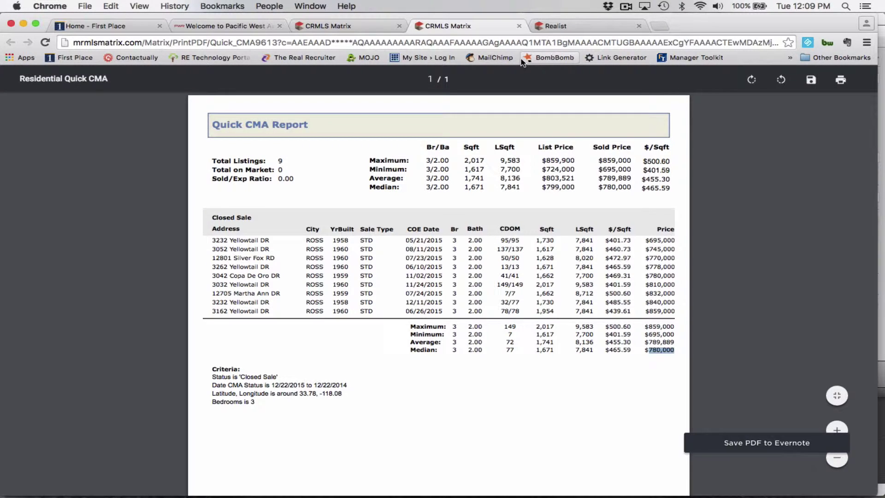
Close the 3-bedroom PDF and change the Bedrooms criterion to 4, showing 13 results
click(518, 26)
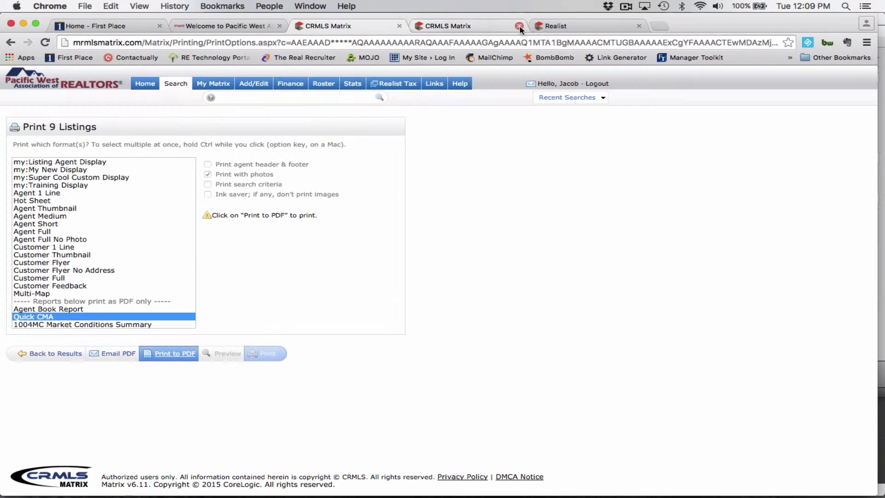
click(54, 358)
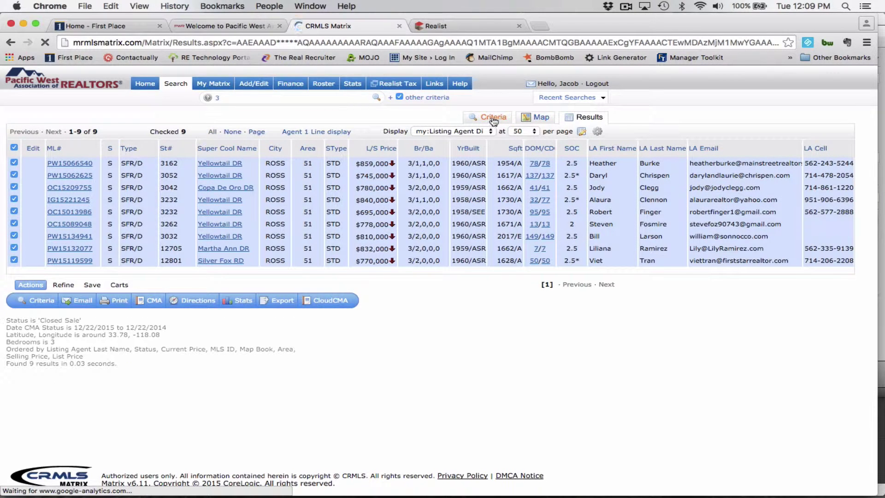
click(493, 118)
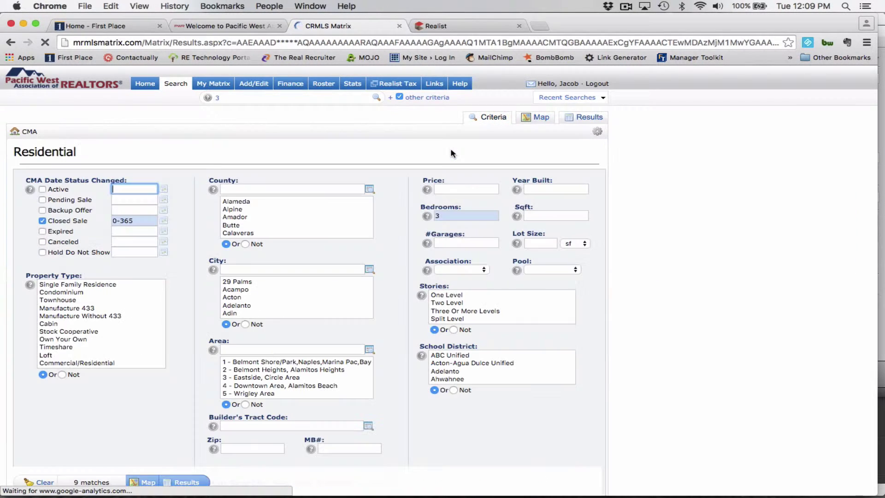
double_click(447, 215)
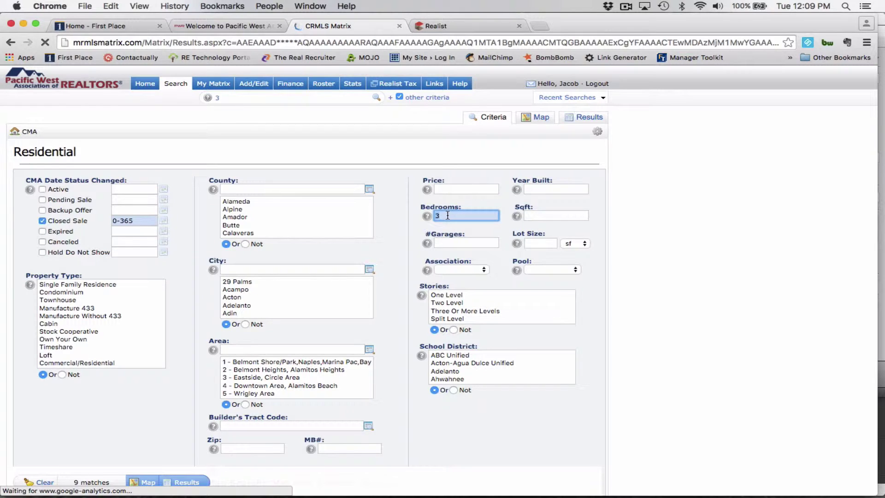
text(4)
click(588, 119)
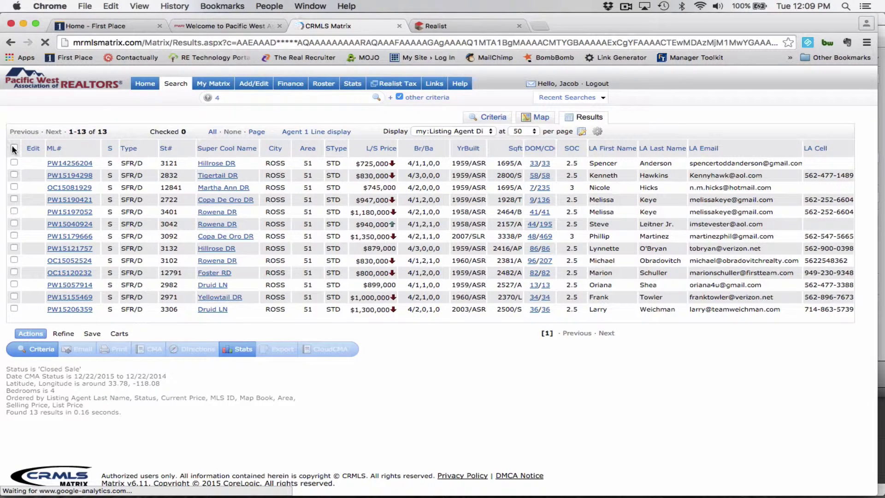
Check all 13 listings and print them as a Quick CMA PDF report
click(213, 132)
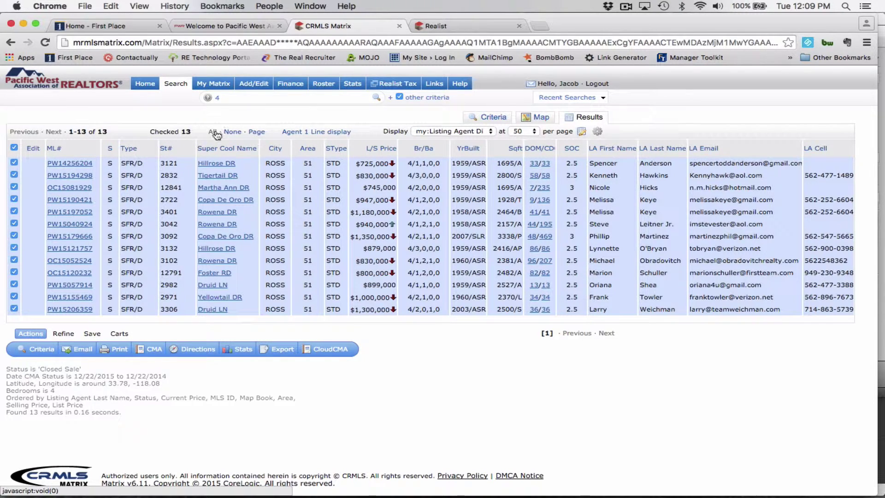
click(112, 350)
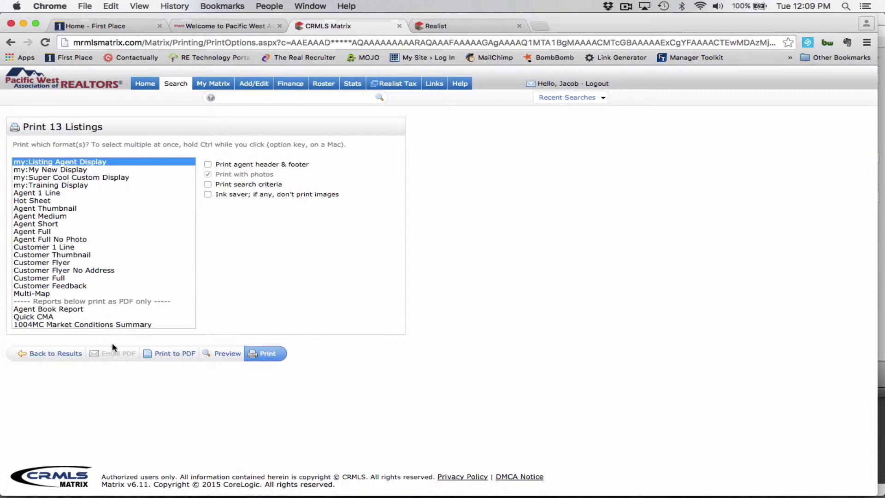
click(46, 317)
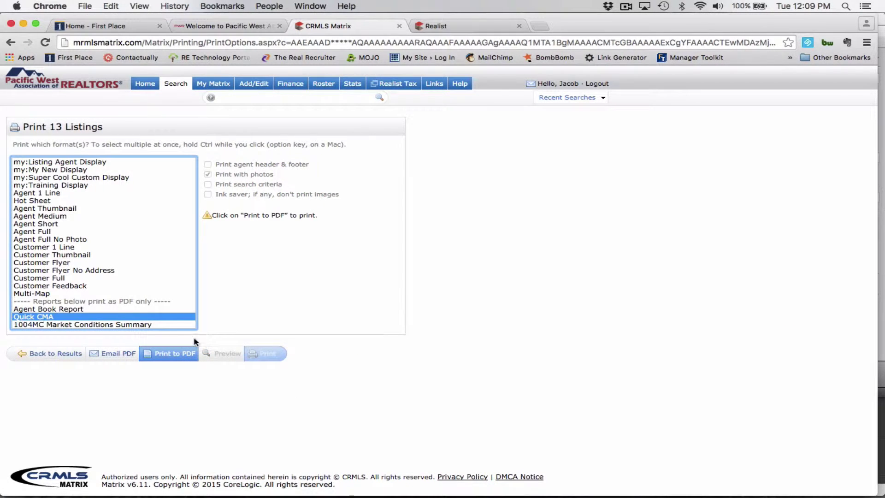
click(171, 353)
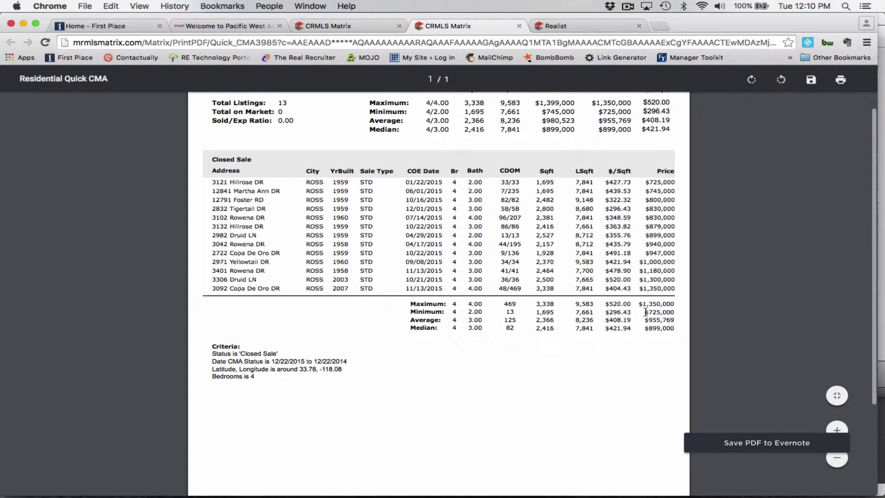
double_click(645, 312)
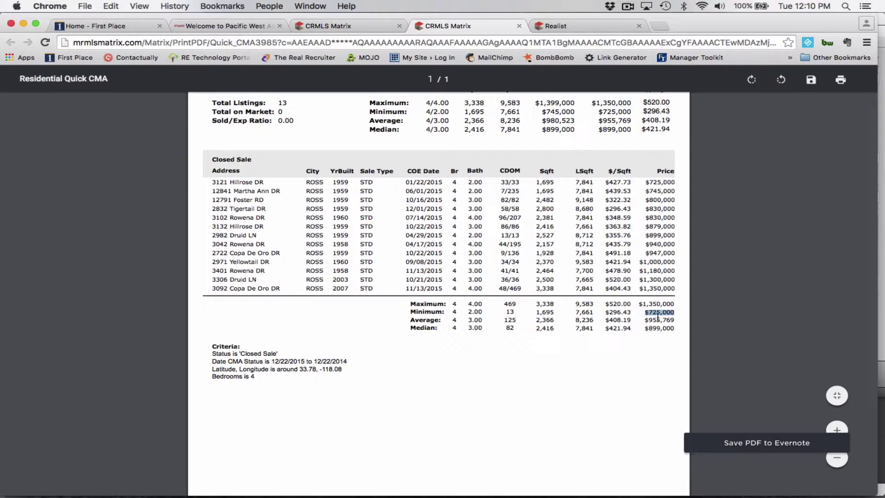
drag(640, 304, 676, 302)
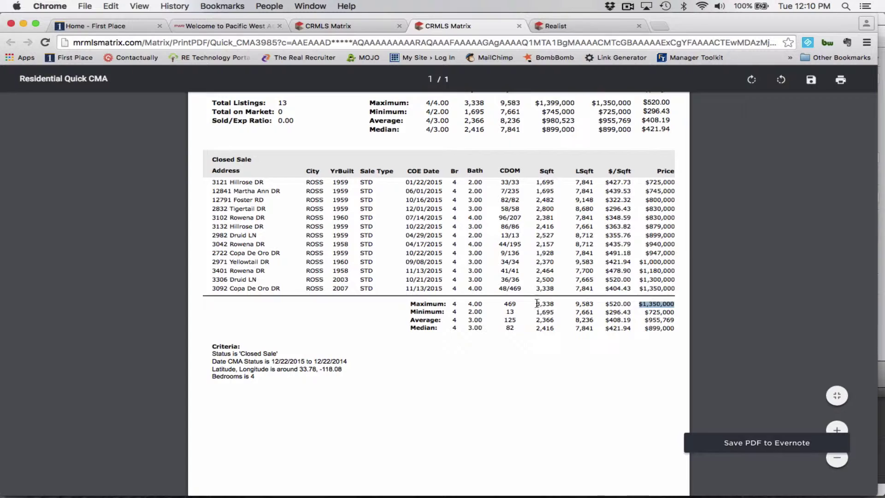
drag(534, 303, 555, 302)
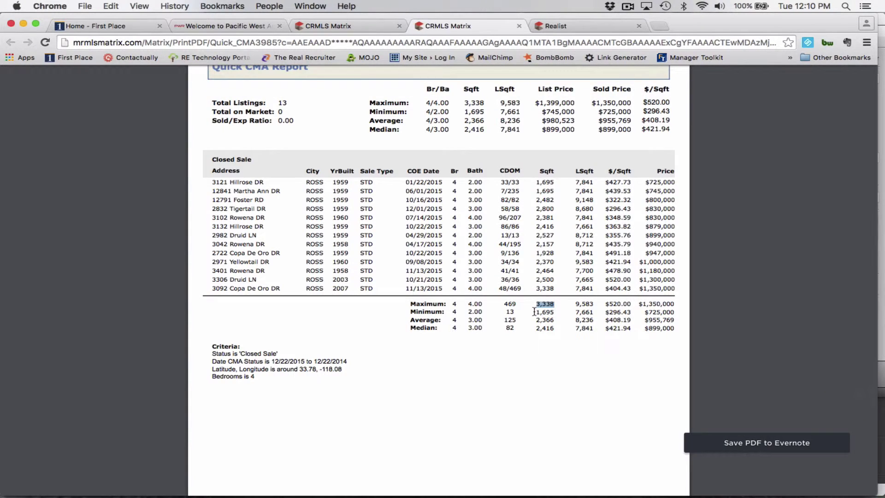
drag(535, 312, 563, 312)
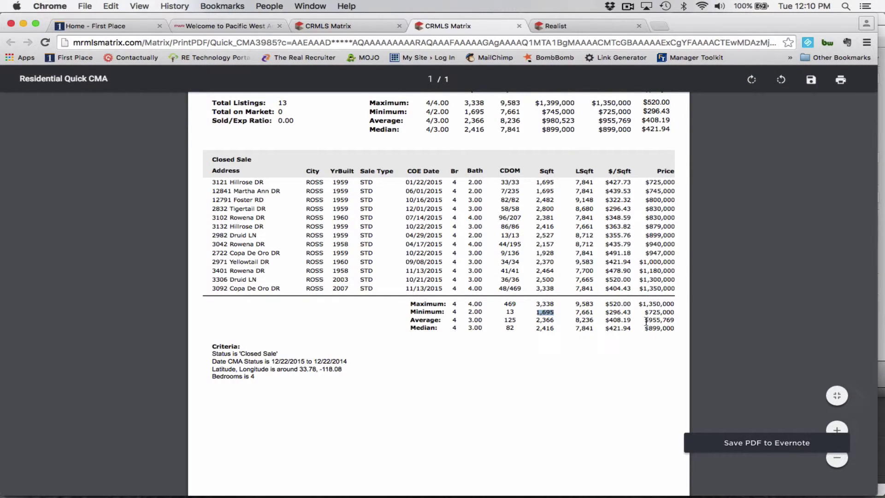
drag(648, 319, 678, 327)
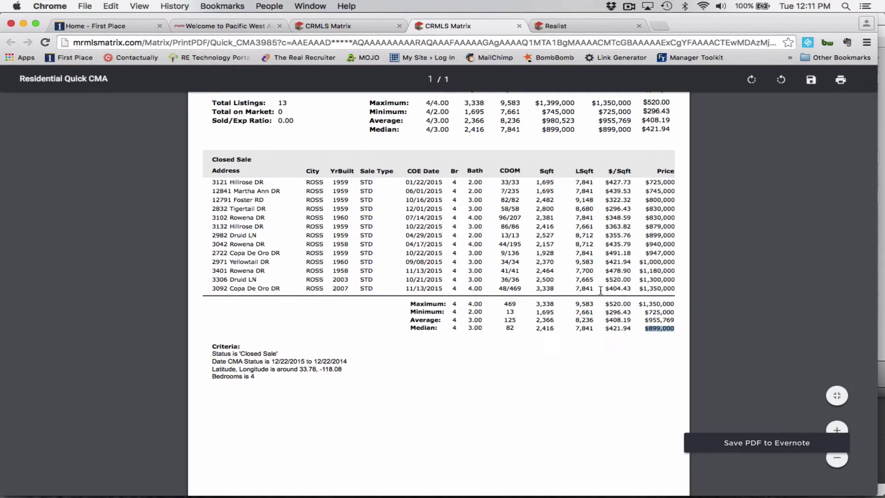
double_click(608, 319)
drag(609, 319, 631, 329)
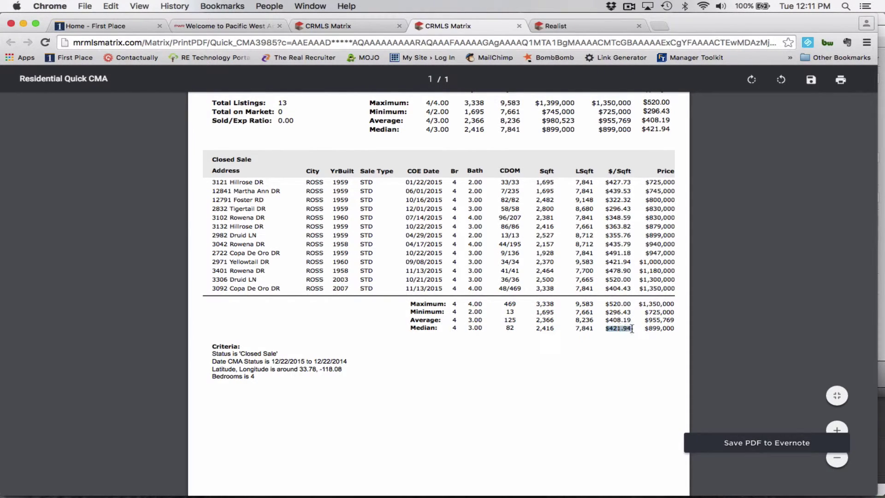